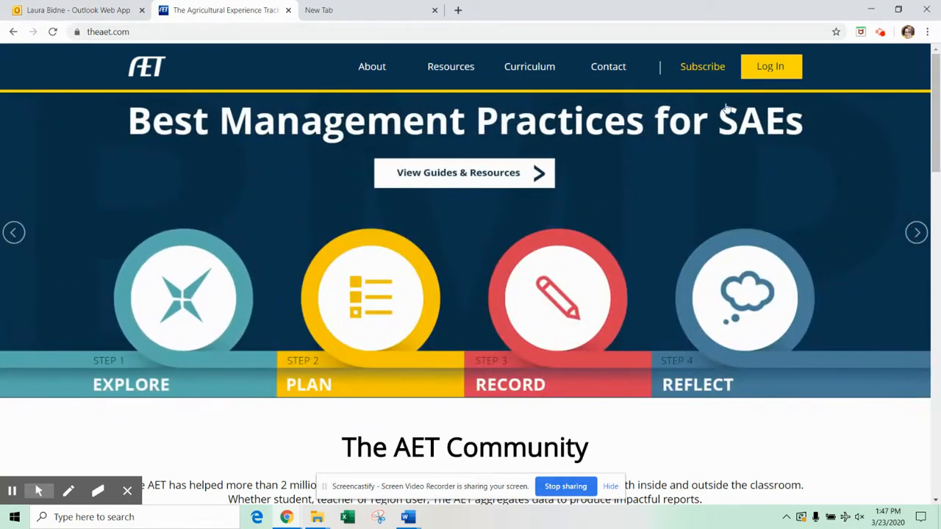
Step: Open the AET Log In page from the home page's top navigation bar
click(768, 74)
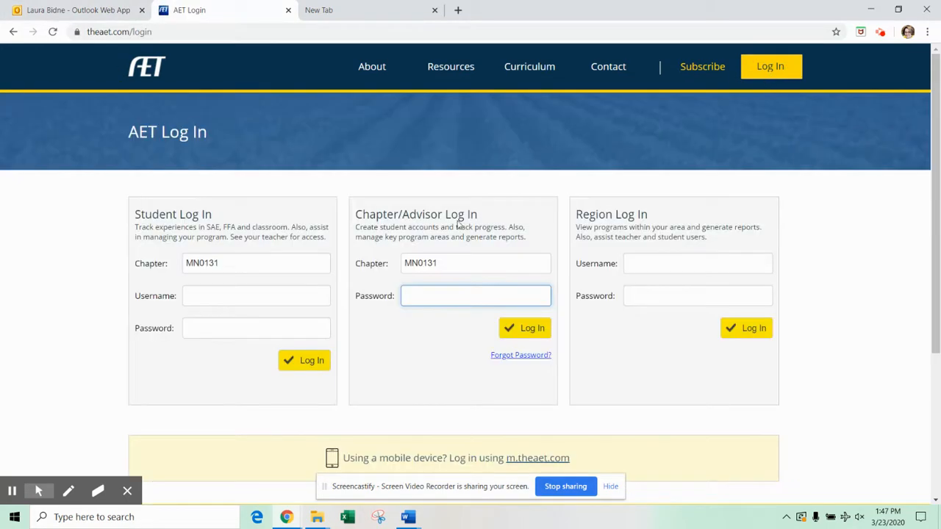
Step: Sign in to the Student Log In form with the student's username and password
click(192, 296)
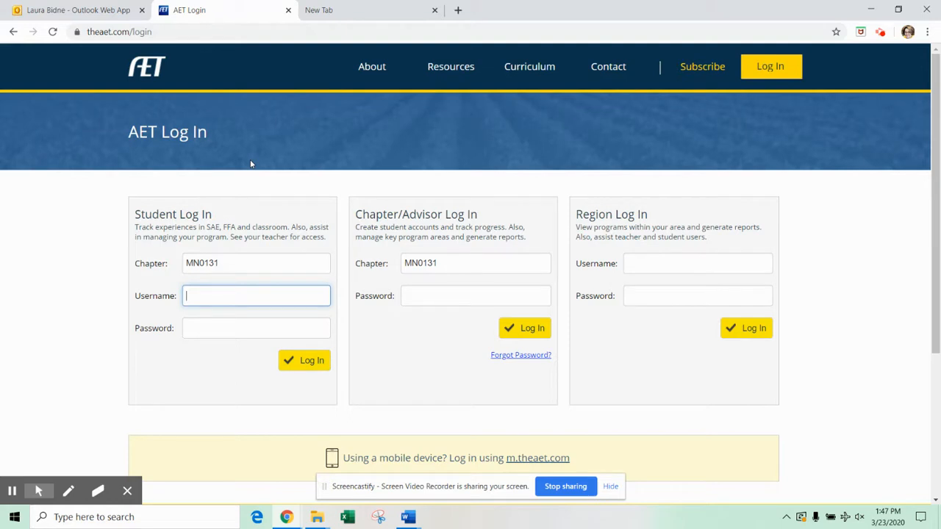
click(202, 330)
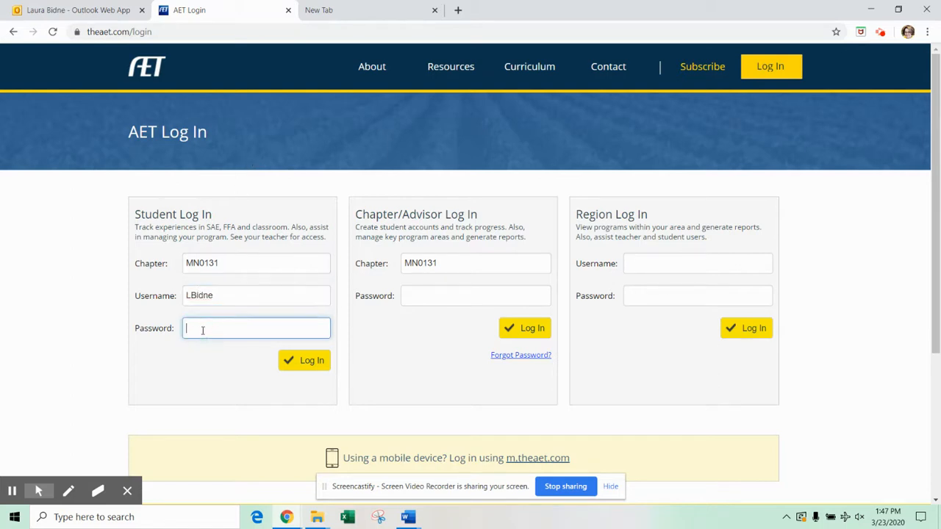
text(•)
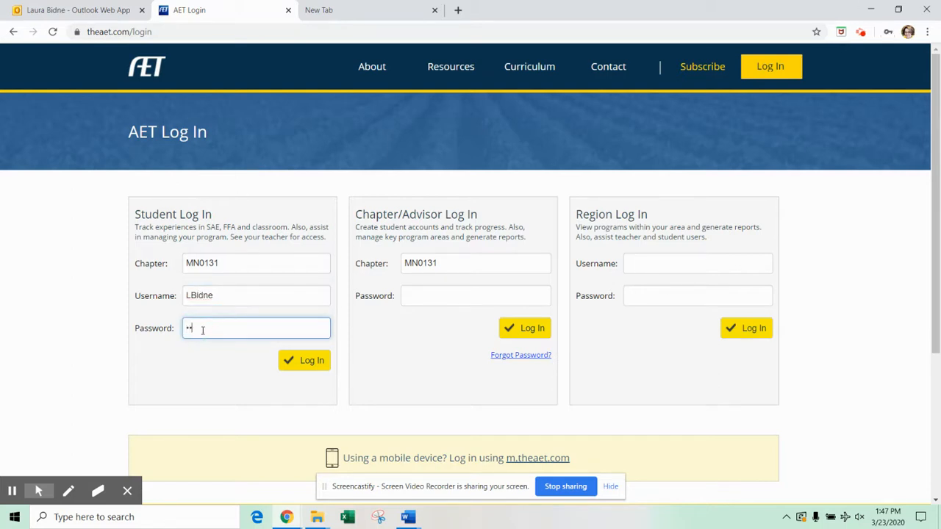
text(•••••)
click(318, 367)
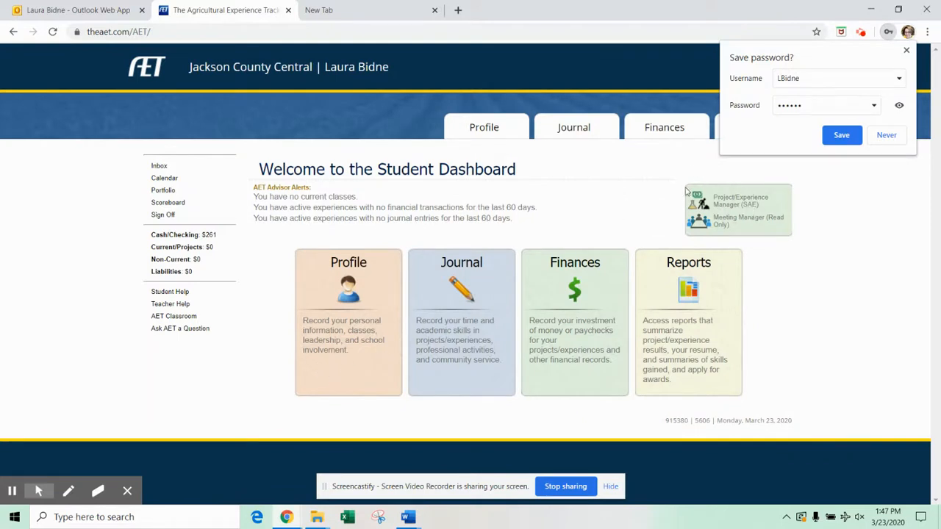
Step: Dismiss Chrome's save-password prompt and go through Journal to Project/Experience Manager (SAE)
click(886, 135)
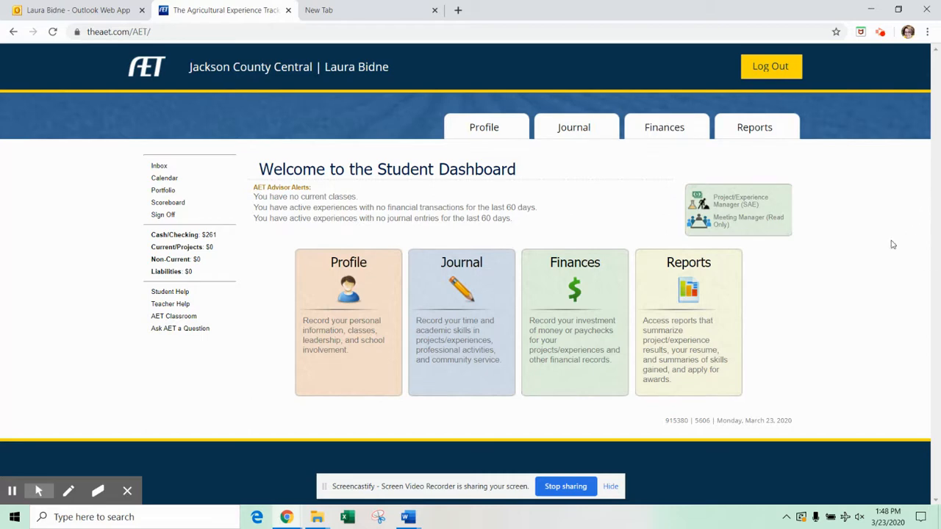
click(456, 301)
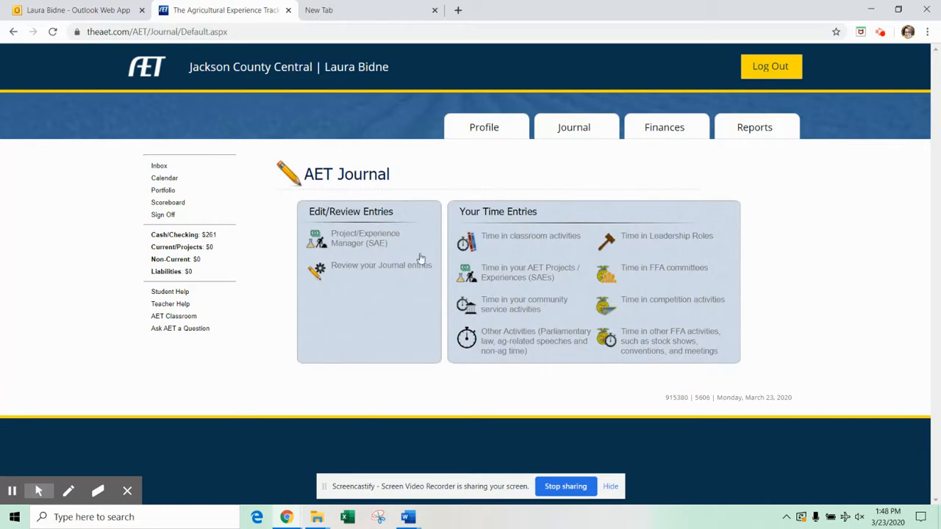
click(346, 243)
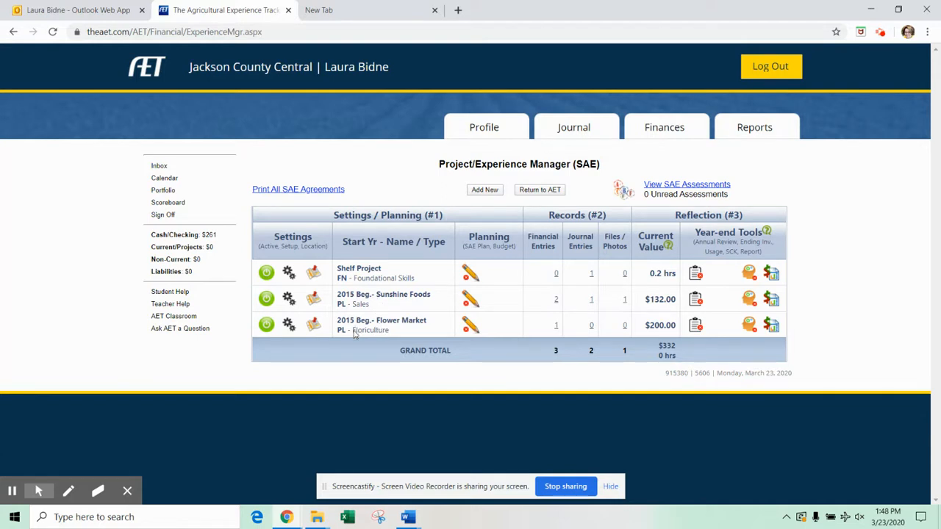
Step: Start a new SAE project with Add New above the project table
click(489, 191)
Step: Save a new 'Bookshelf Project' as a Foundational SAE with subcategory Foundational Skills
click(426, 200)
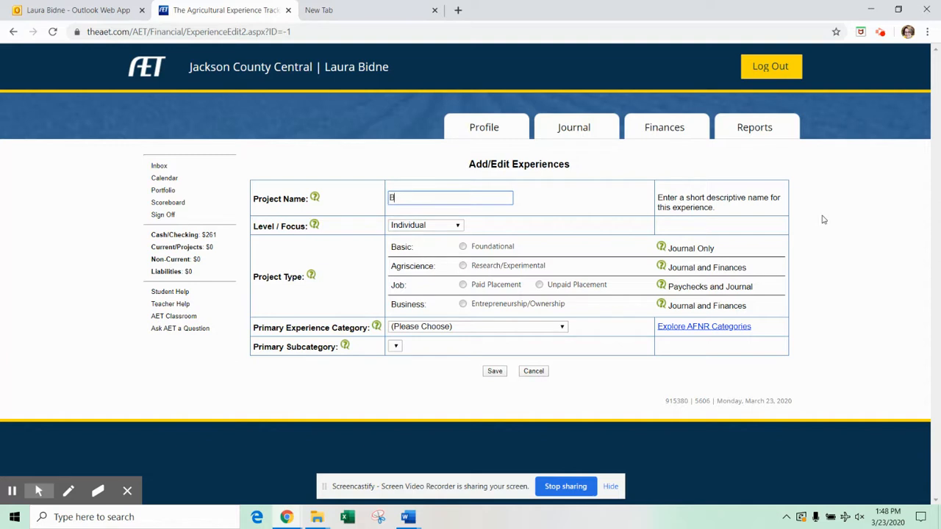
text(helf Pro)
key(BackSpace)
key(BackSpace)
click(463, 247)
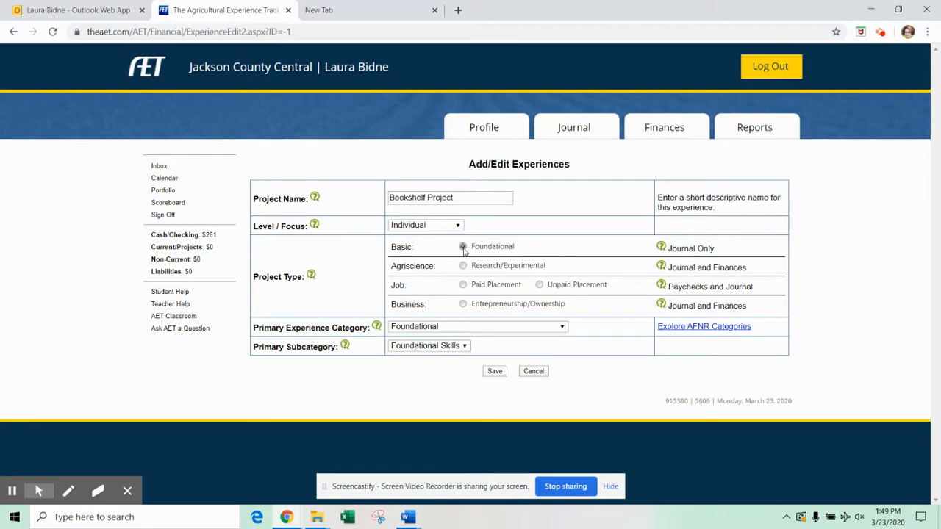
click(421, 328)
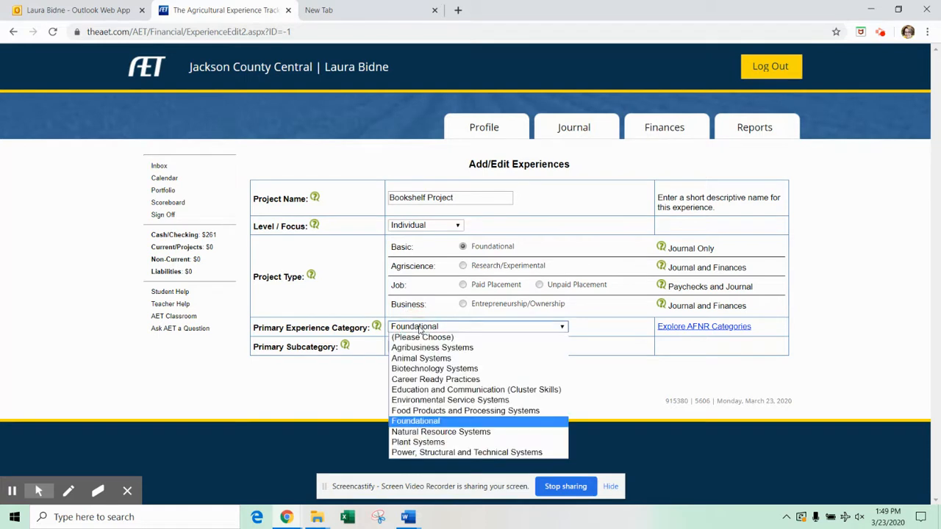
click(421, 329)
click(419, 346)
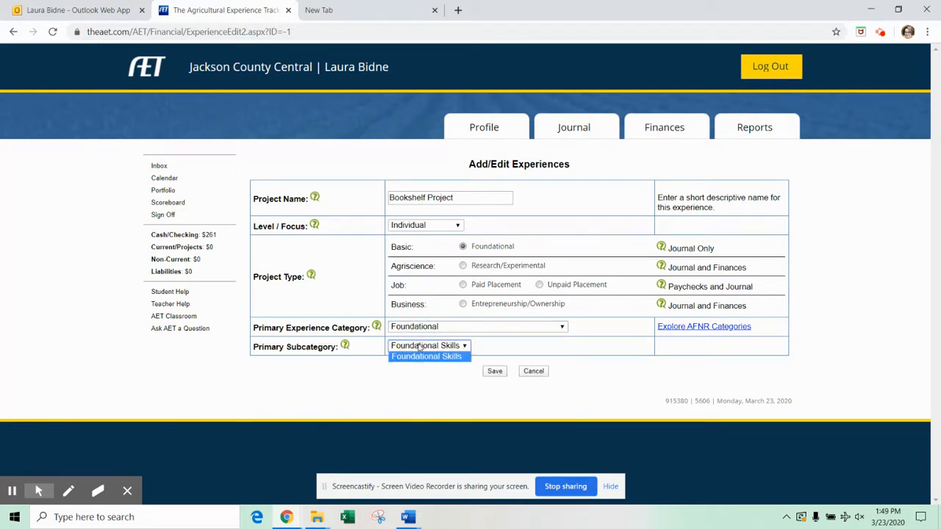
click(423, 357)
click(494, 372)
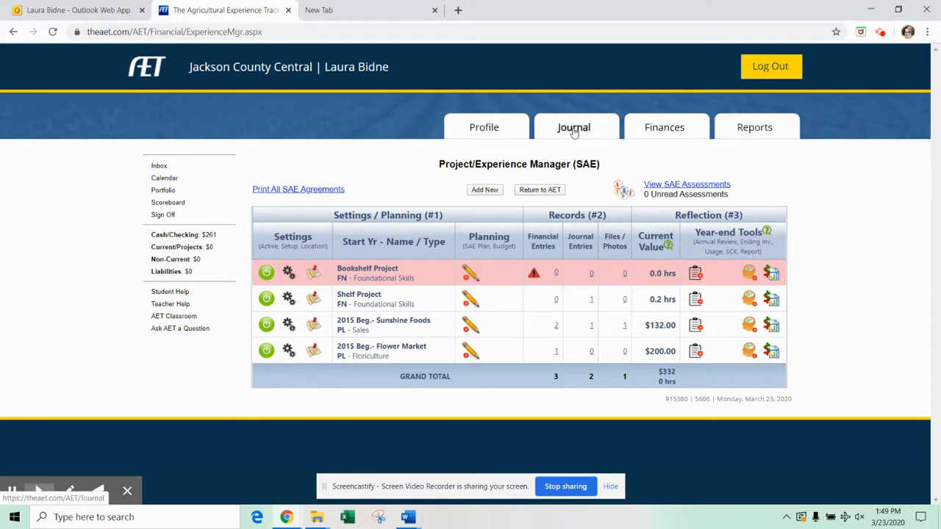
Step: Start a journal entry for time in AET Projects / Experiences (SAEs) and open its date picker
click(574, 130)
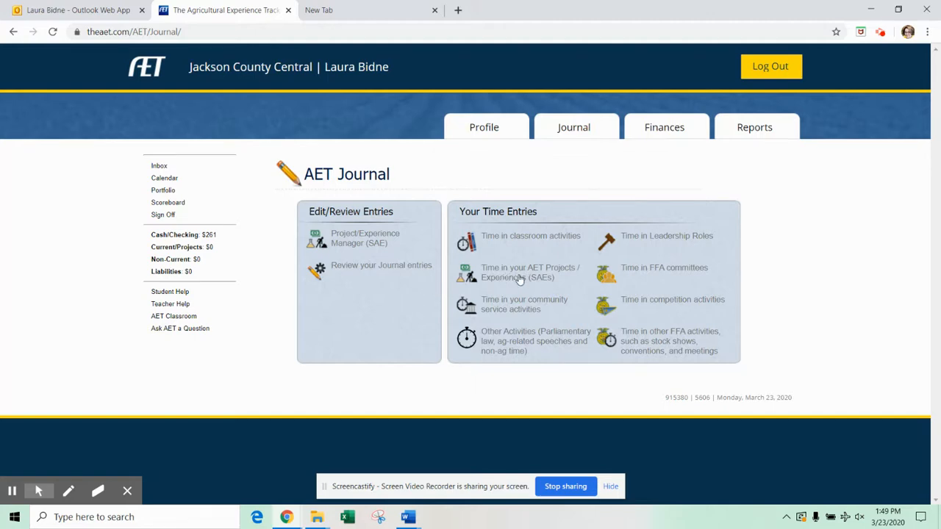
click(521, 278)
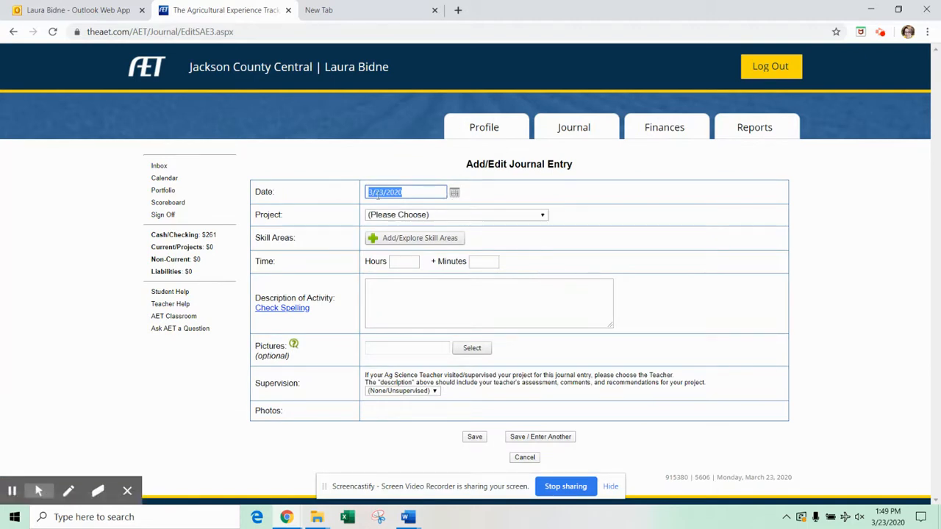
click(454, 193)
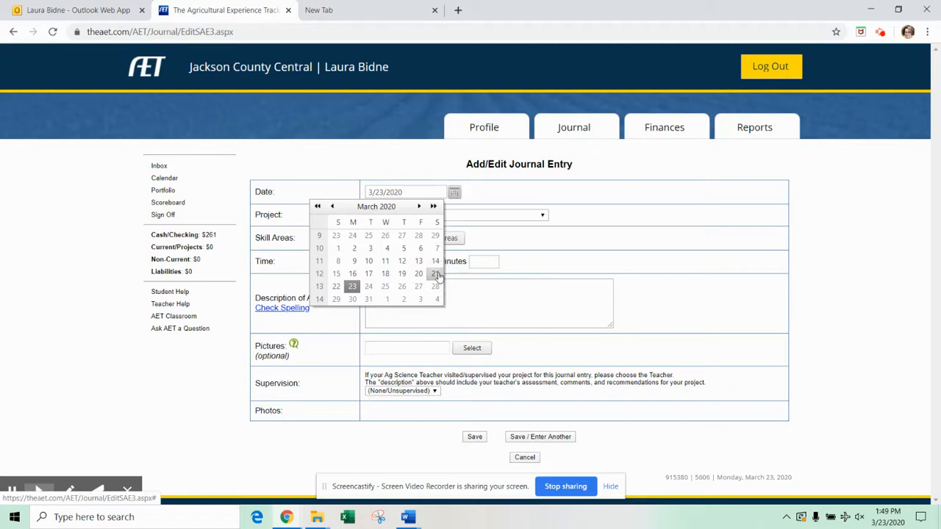
Step: Date the entry March 21, 2020, assign it to Bookshelf Project, and go to skill areas
click(436, 274)
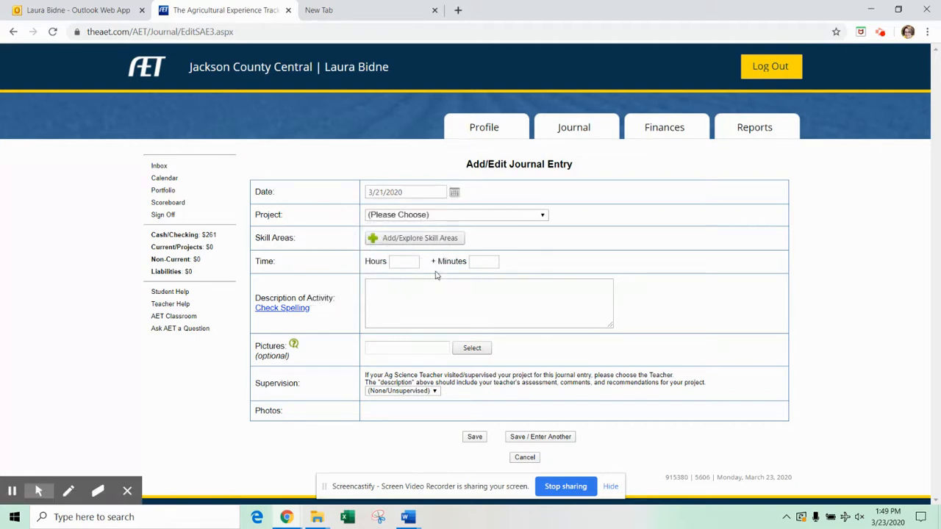
click(441, 217)
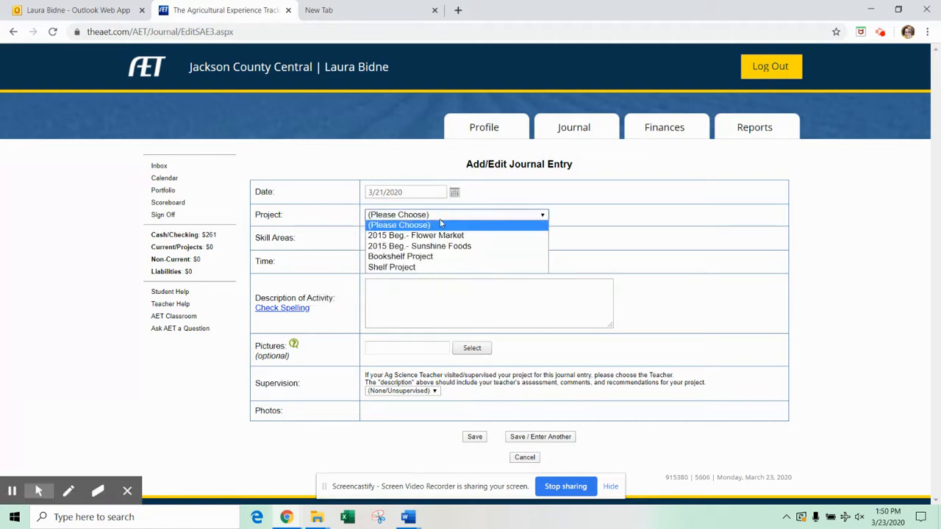
click(429, 257)
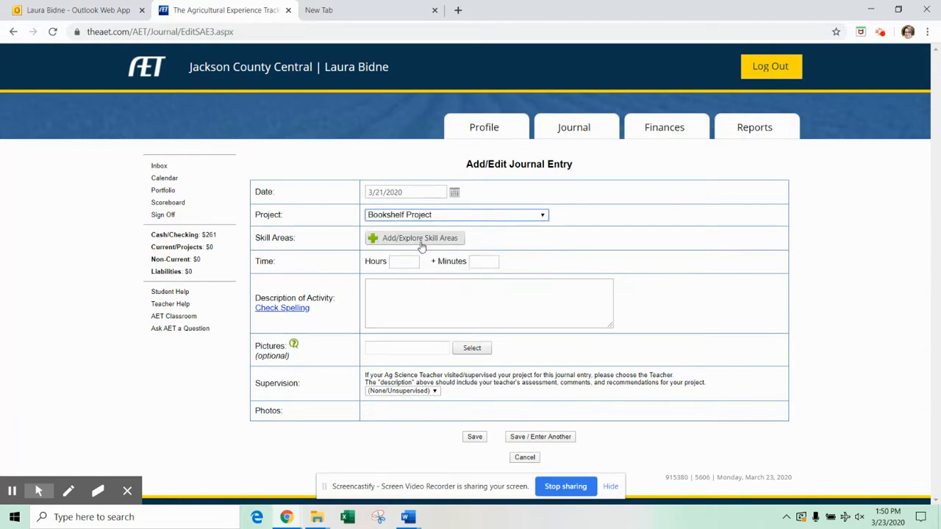
click(420, 246)
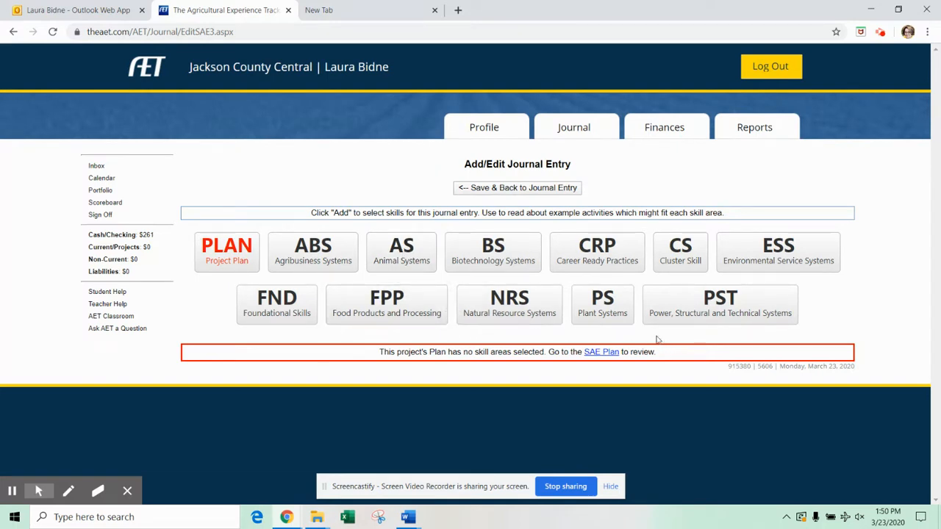
Step: Add skill CRP.01.01 from Career Ready Practices and save back to the journal entry
click(603, 252)
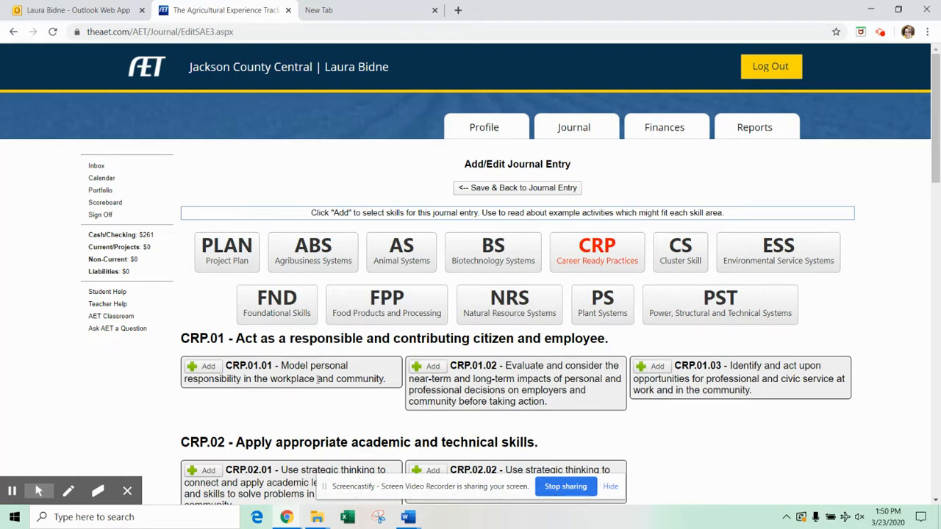
scroll(201, 400, down, 1)
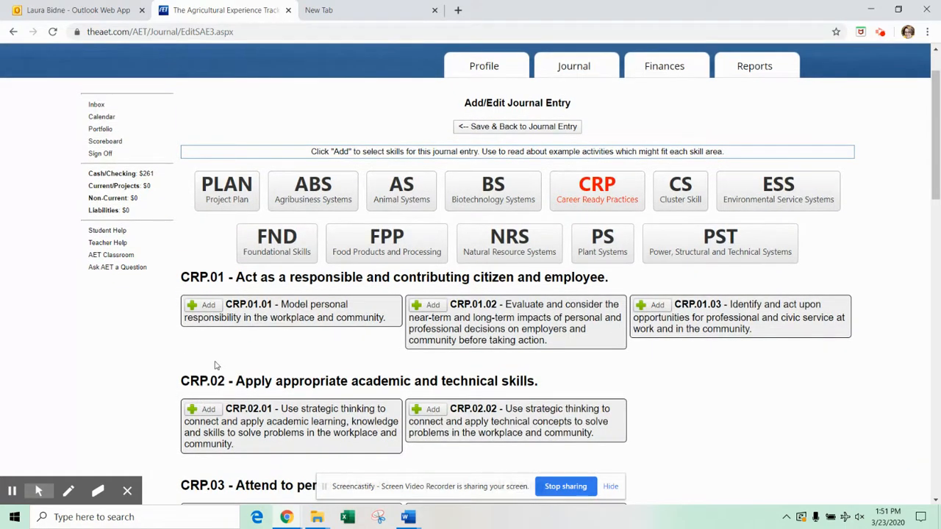
scroll(219, 371, up, 1)
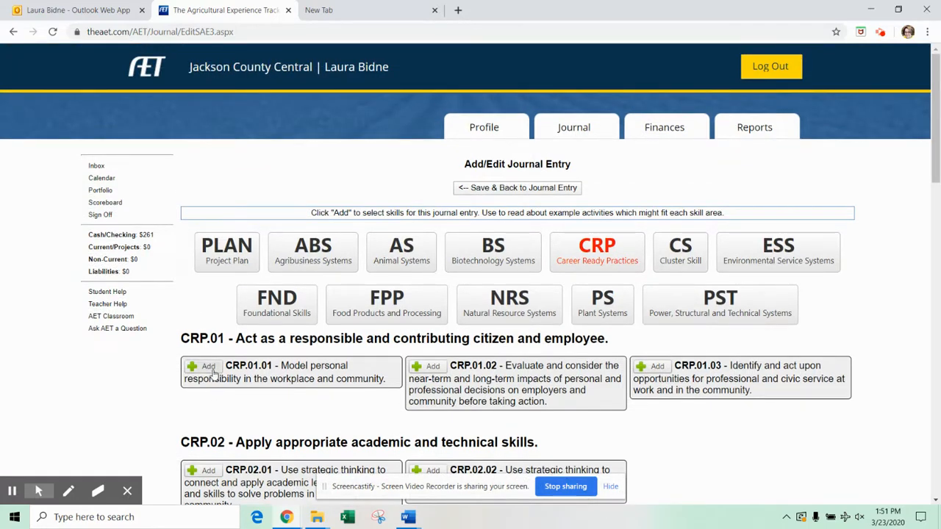
click(212, 373)
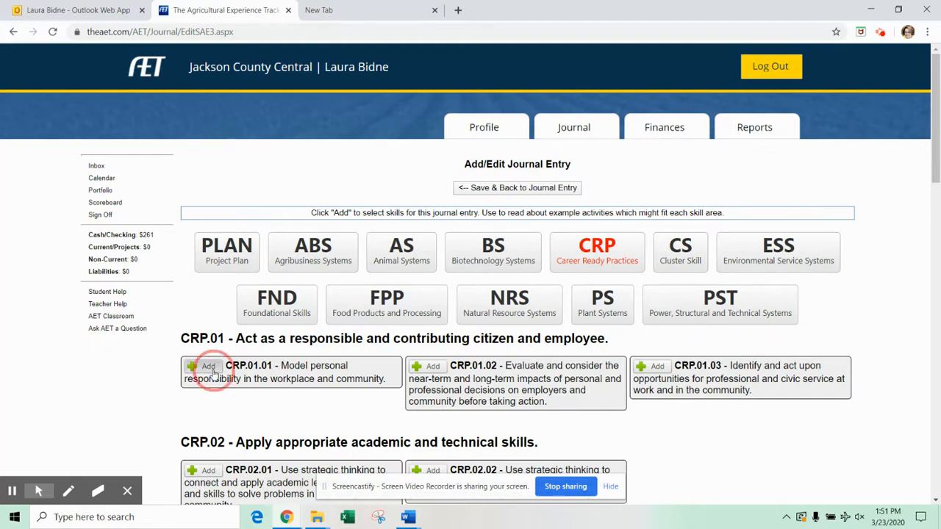
click(518, 188)
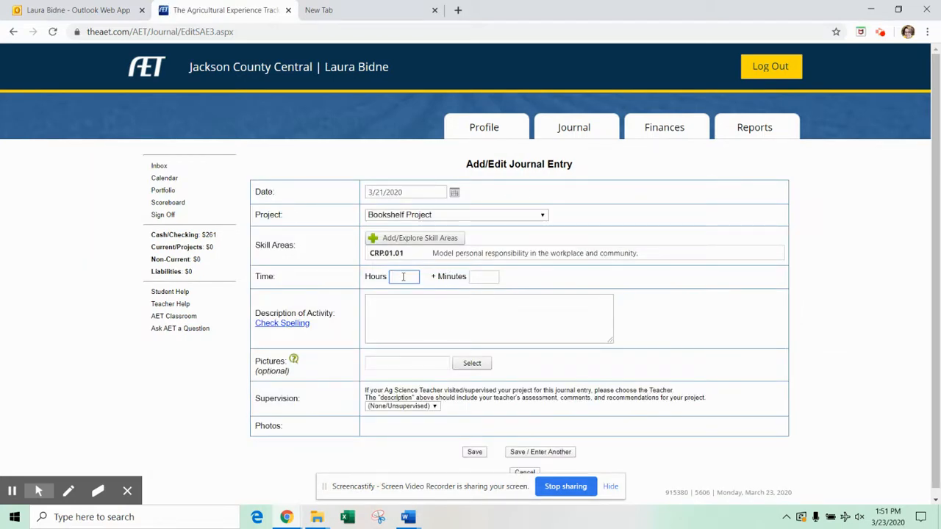
Step: Log 10 minutes described as setting up the SAE project in the AET website, and save
click(491, 276)
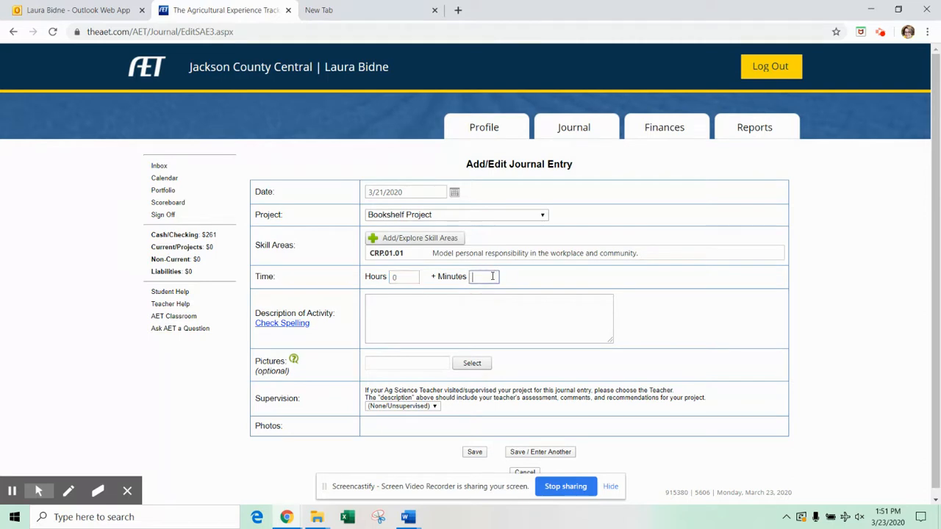
text(10)
click(448, 312)
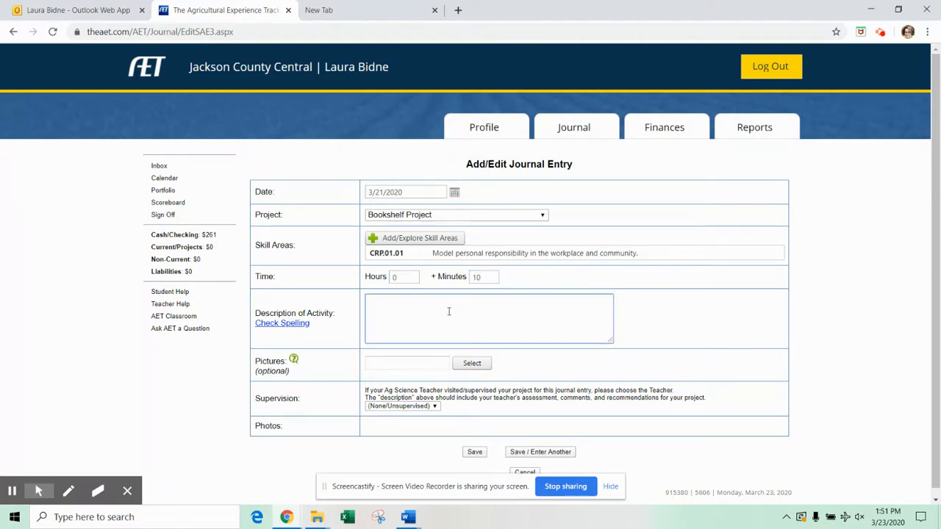
text(Set up my)
text( proje)
text( SAE proje)
text(ct in the AET website.)
click(475, 453)
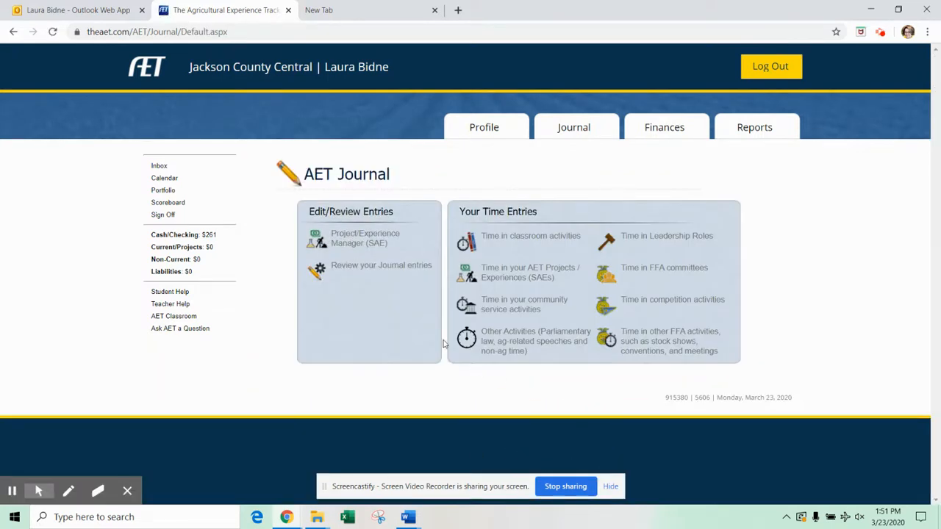
click(371, 271)
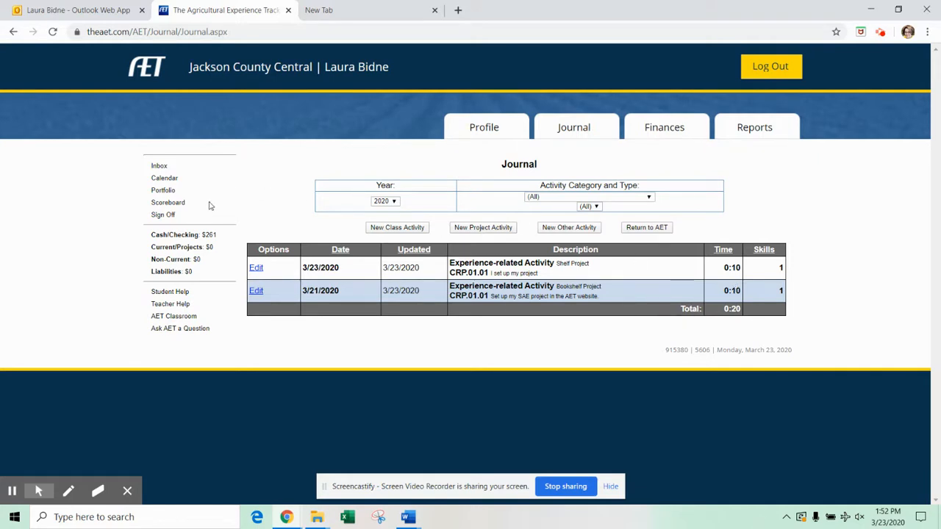
click(572, 129)
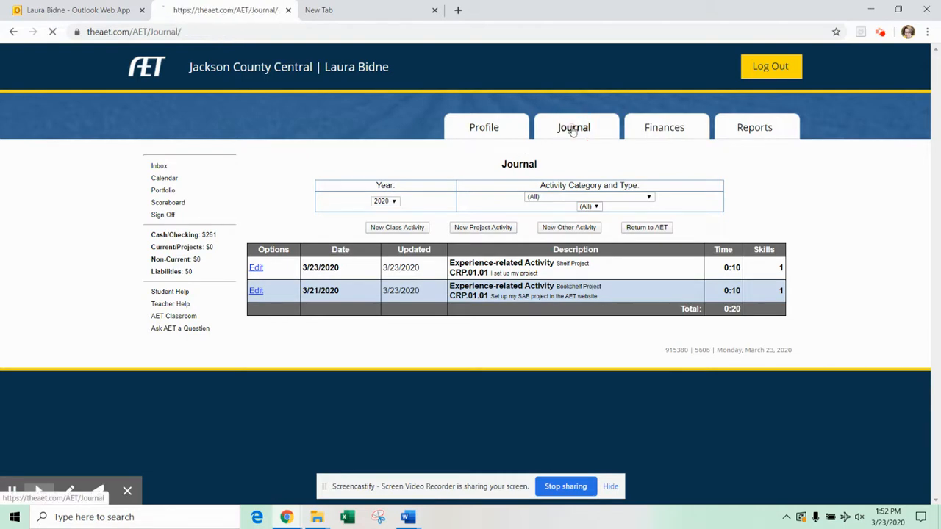
click(357, 242)
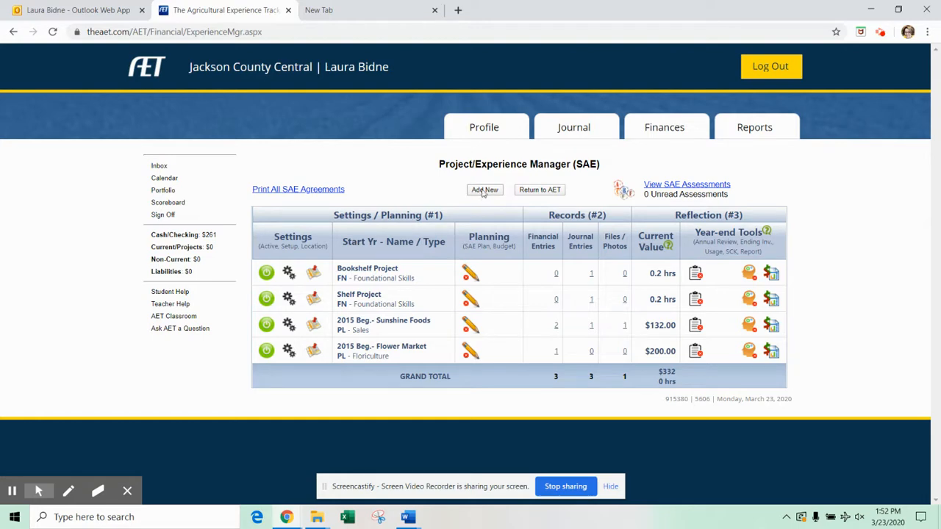
click(582, 126)
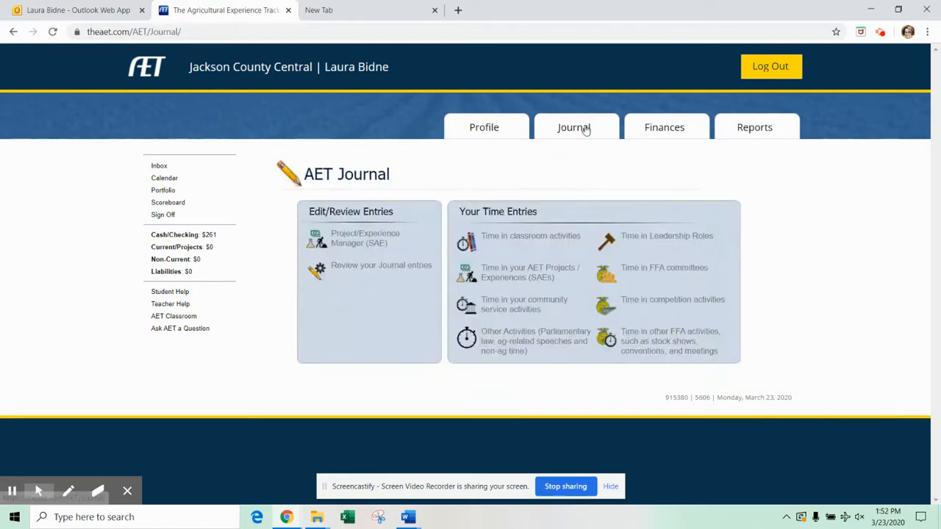
click(513, 279)
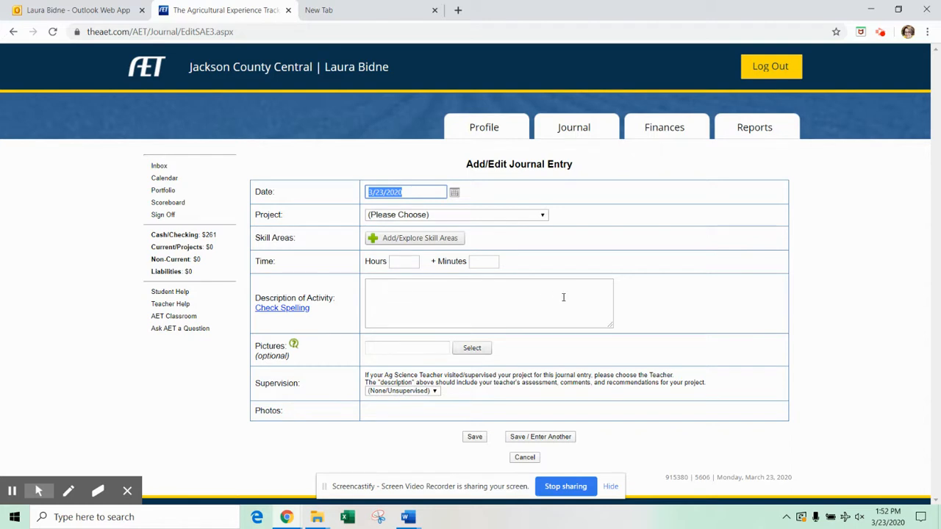
click(525, 457)
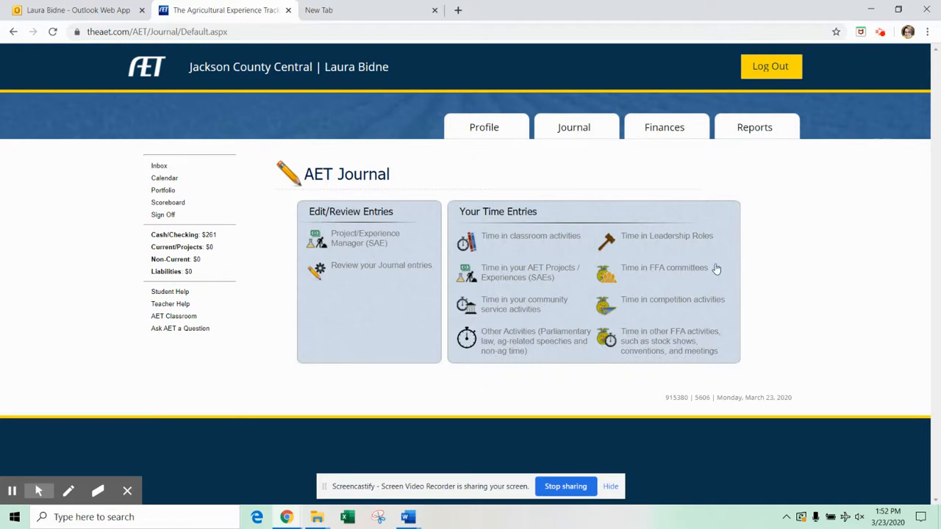
mouse_move(111, 498)
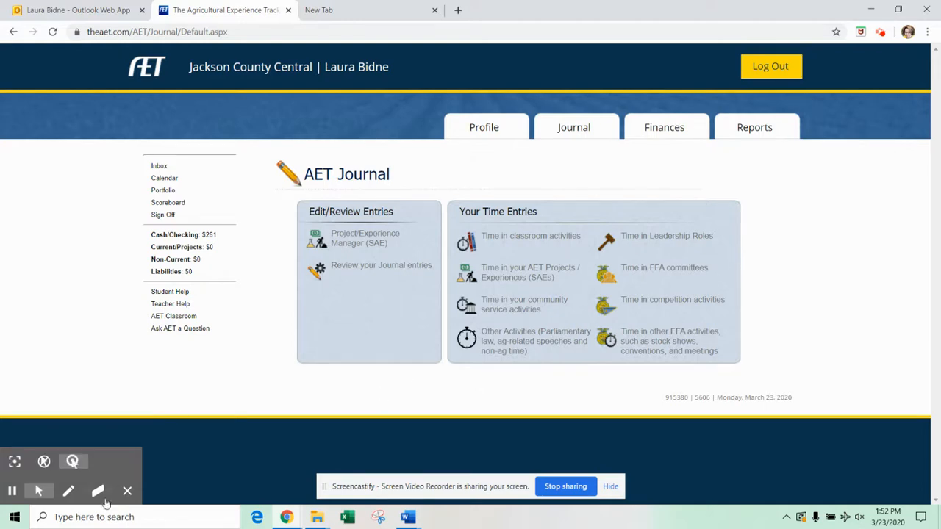